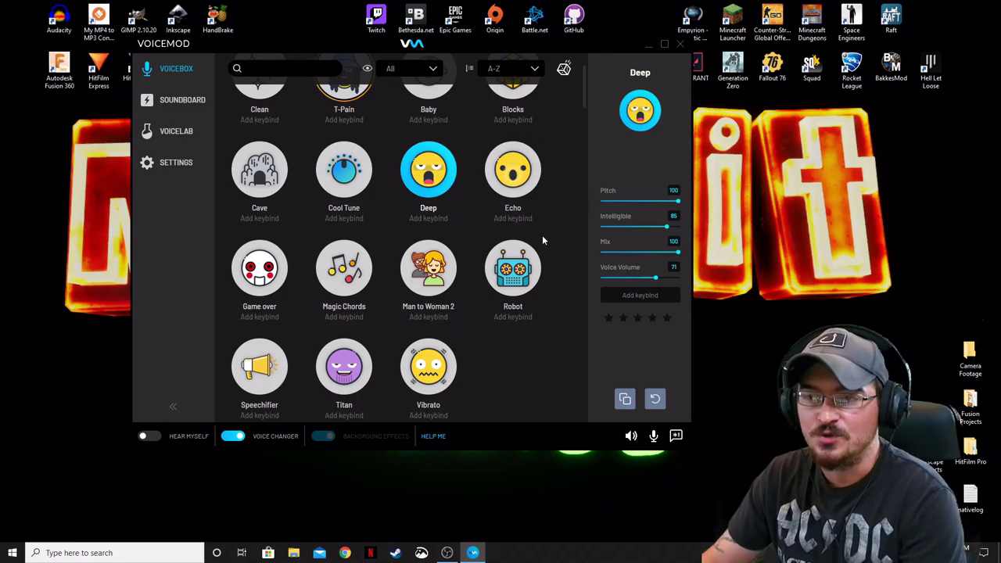
# Browse the favorite voices, the custom voices section and the full list of available voices.
pyautogui.scroll(2, 542, 234)
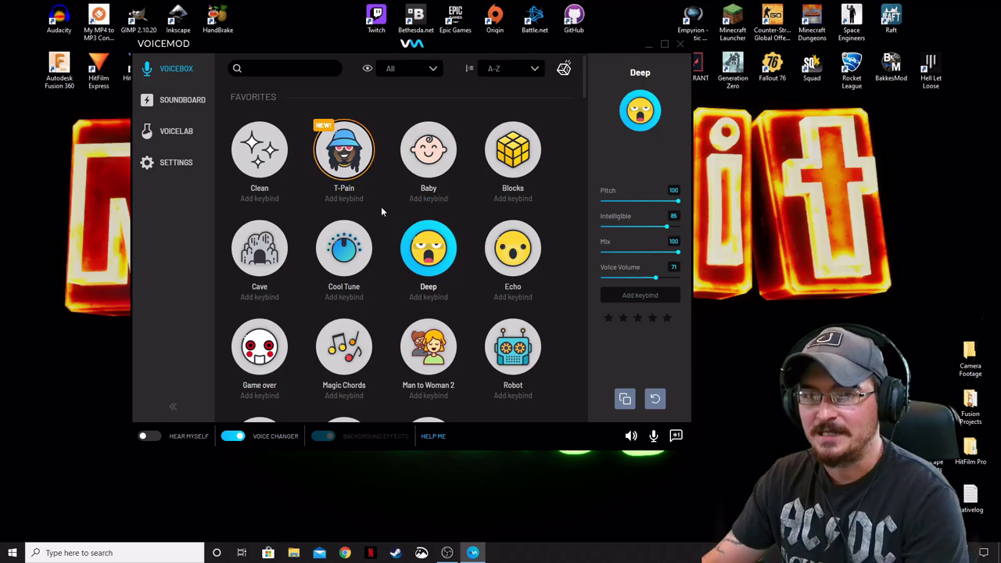
pyautogui.scroll(-3, 398, 175)
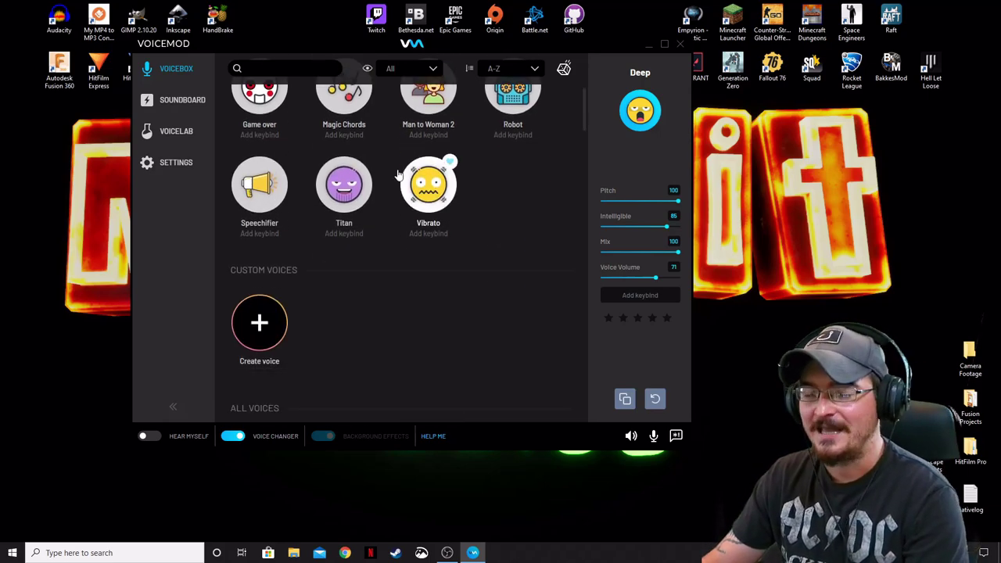
pyautogui.scroll(10, 367, 266)
pyautogui.scroll(3, 381, 280)
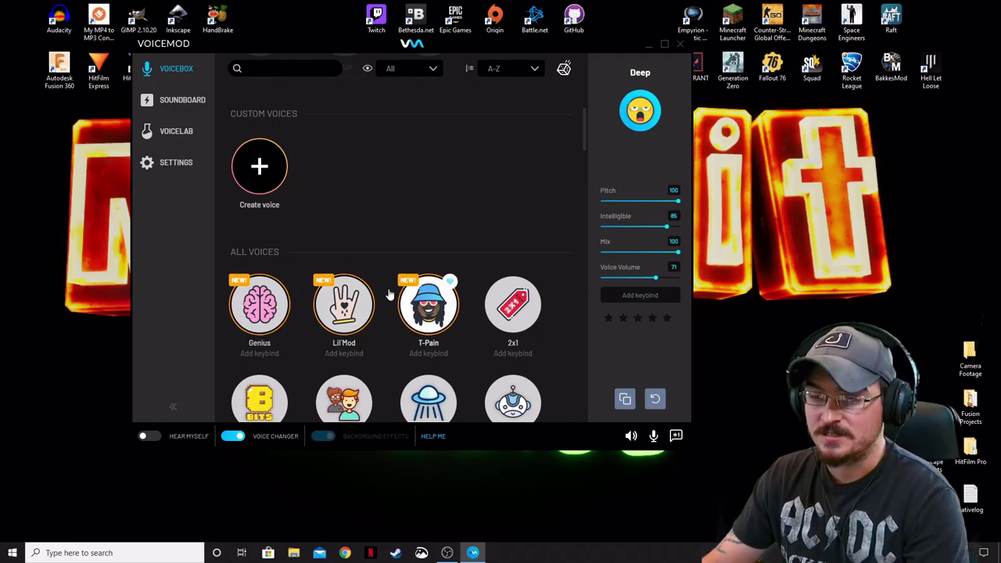
pyautogui.scroll(-5, 389, 294)
pyautogui.scroll(-5, 390, 294)
pyautogui.scroll(-4, 390, 294)
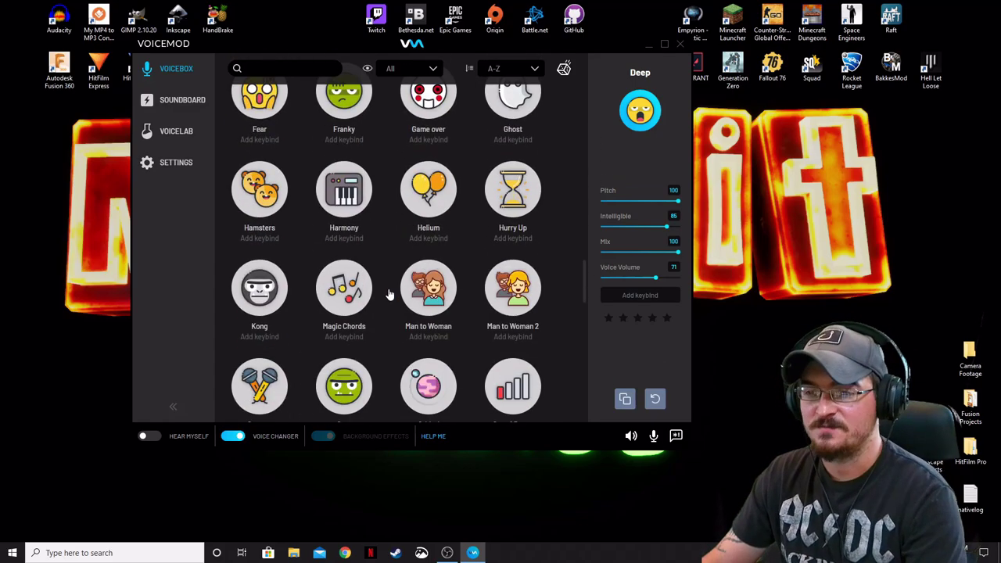
pyautogui.scroll(8, 389, 294)
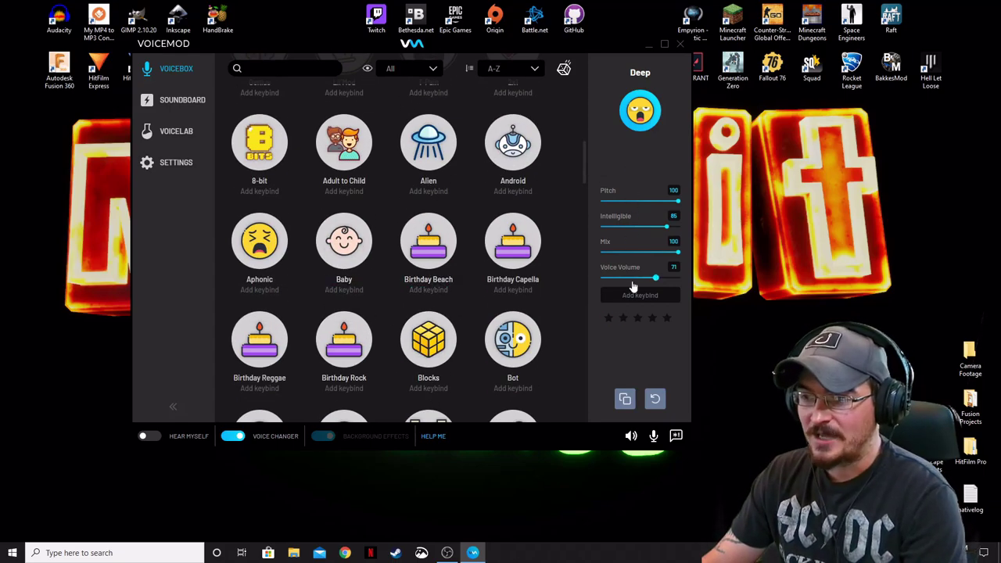
pyautogui.scroll(10, 429, 207)
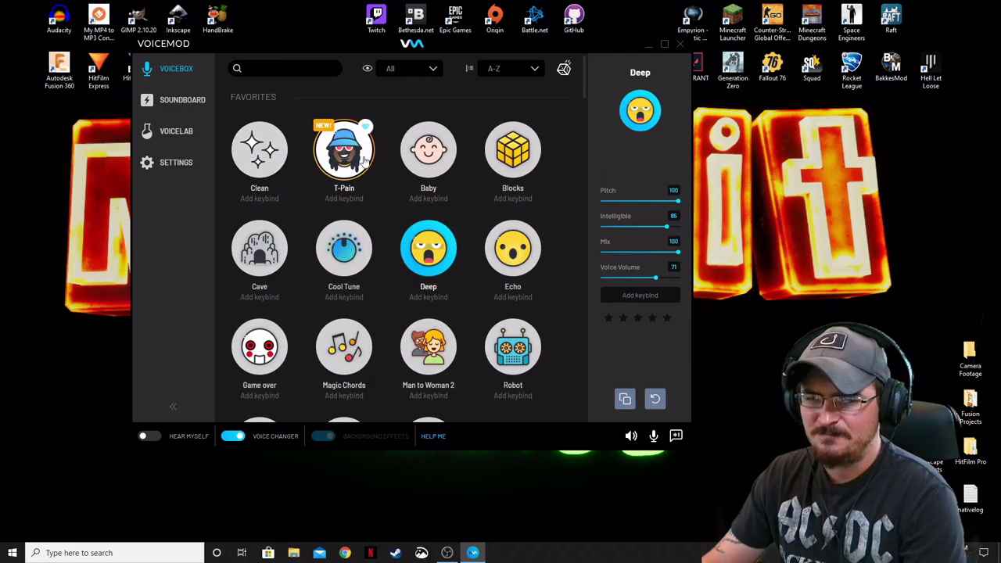
pyautogui.scroll(-5, 491, 248)
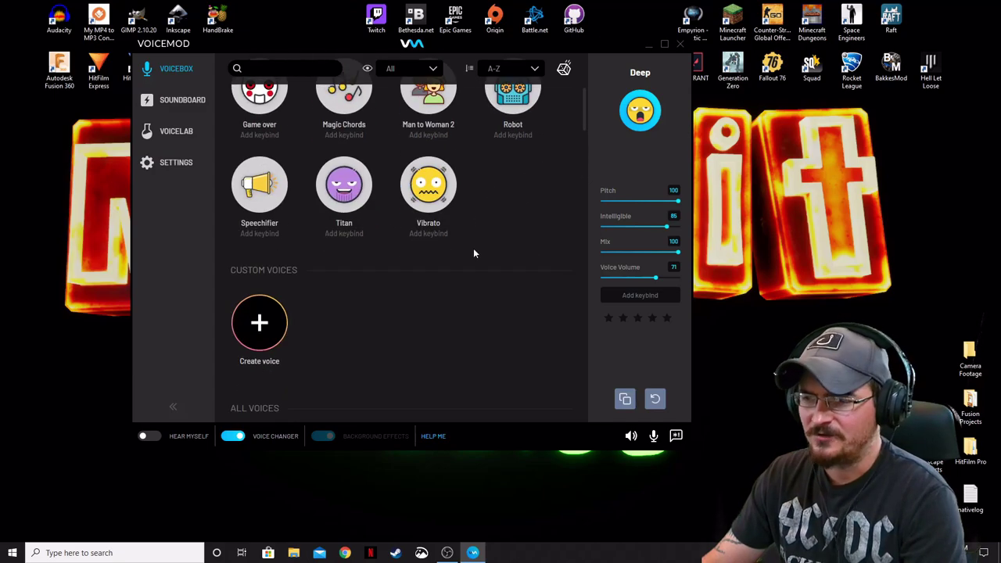
pyautogui.scroll(5, 474, 250)
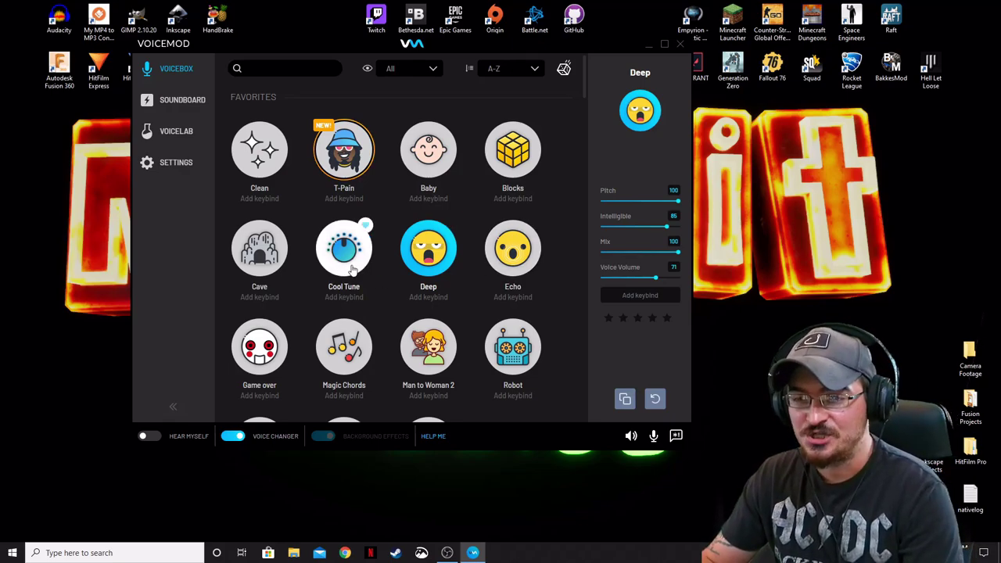
pyautogui.scroll(-3, 360, 242)
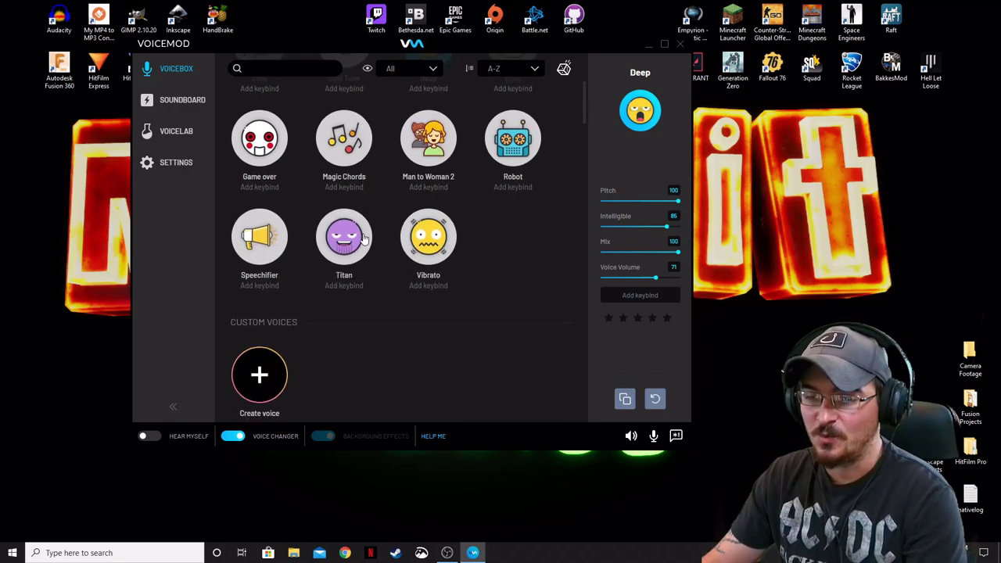
# Try a custom voice with Chorus, Flanger and Double Pitch, declining to enable Hear Myself, and leave for the soundboard without saving.
pyautogui.click(250, 366)
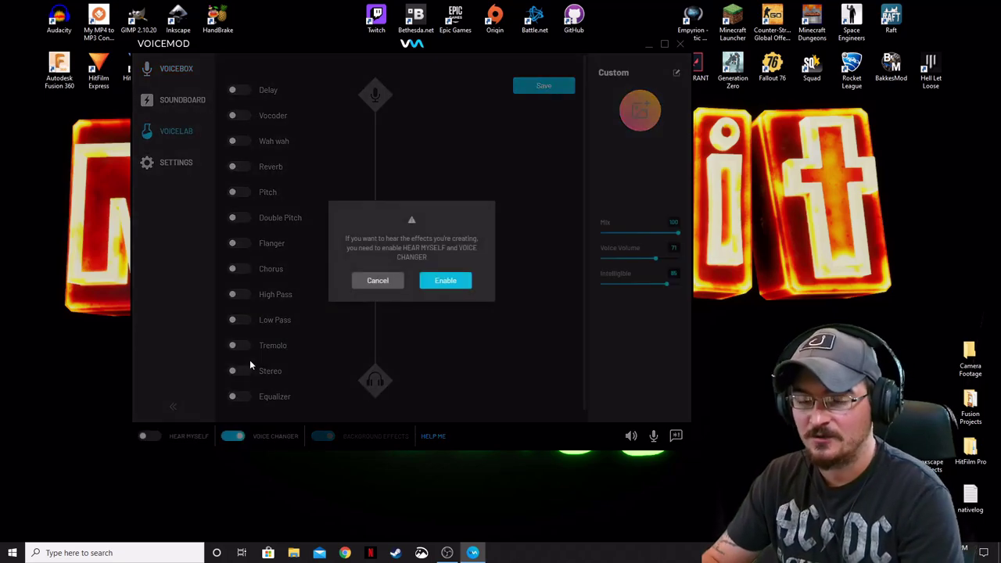
pyautogui.click(379, 280)
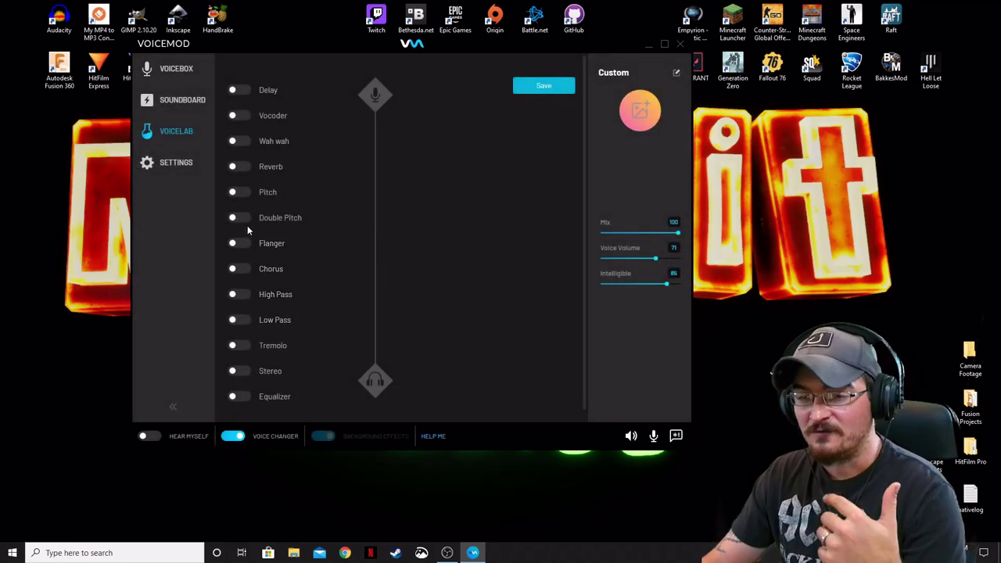
pyautogui.click(236, 269)
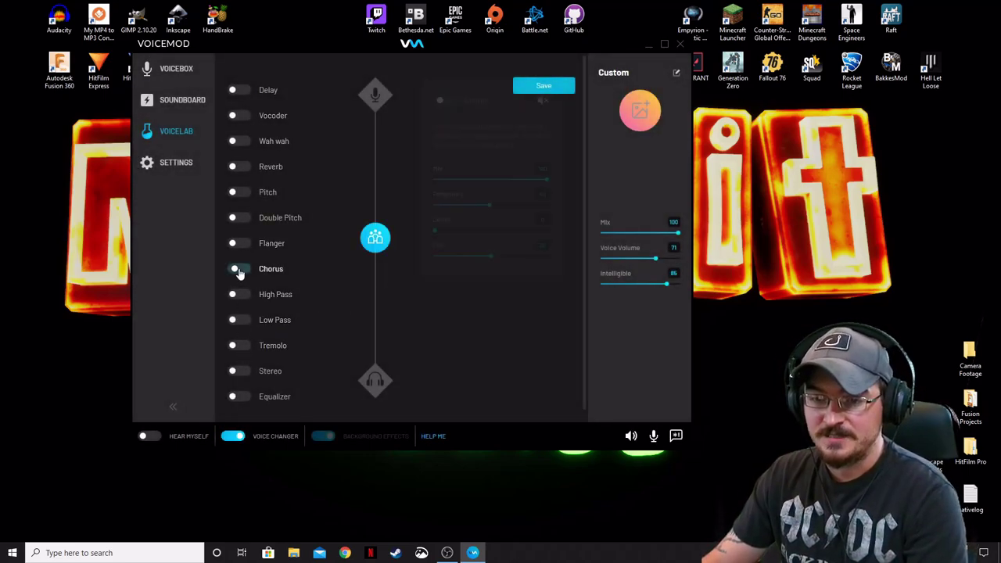
pyautogui.click(239, 244)
pyautogui.click(238, 218)
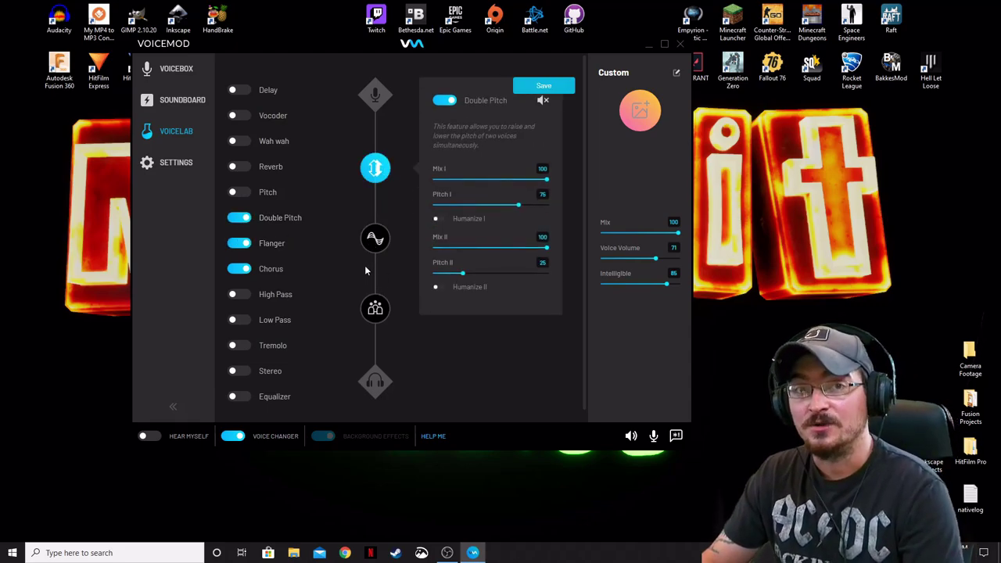
pyautogui.click(188, 100)
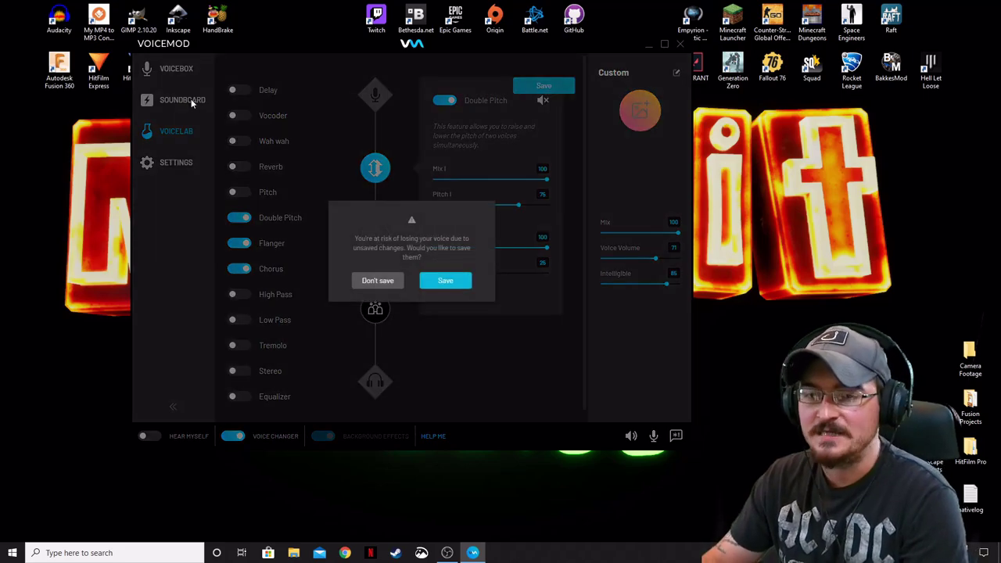
pyautogui.click(390, 280)
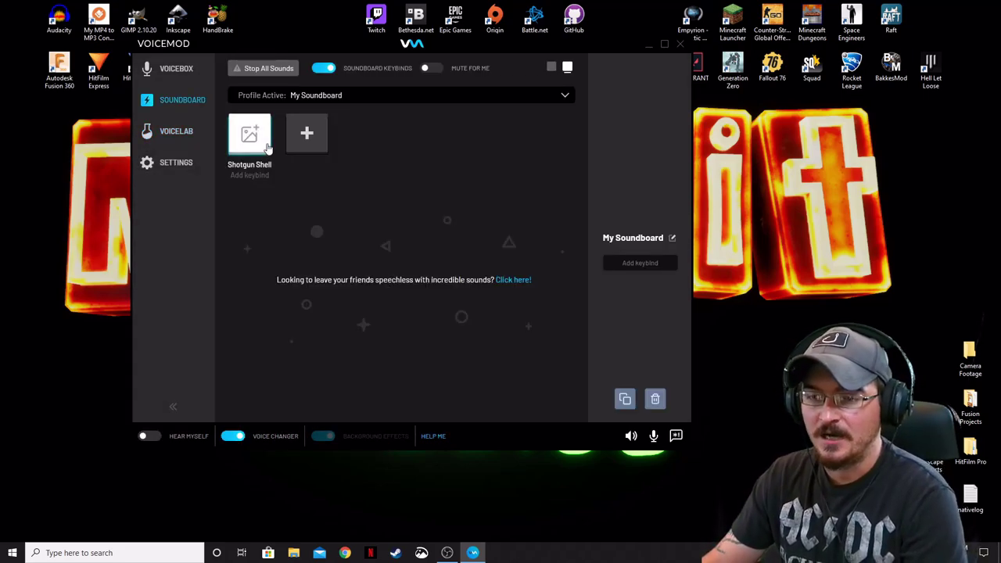
# Add the Silenced Pistol audio file from the Gun SFX folder to My Soundboard.
pyautogui.click(307, 138)
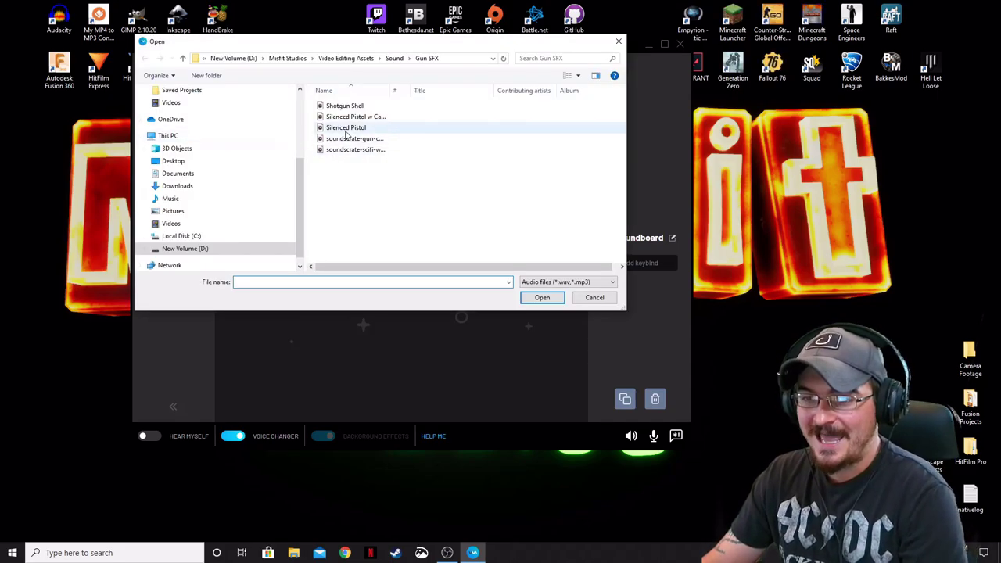
pyautogui.click(347, 129)
pyautogui.click(540, 297)
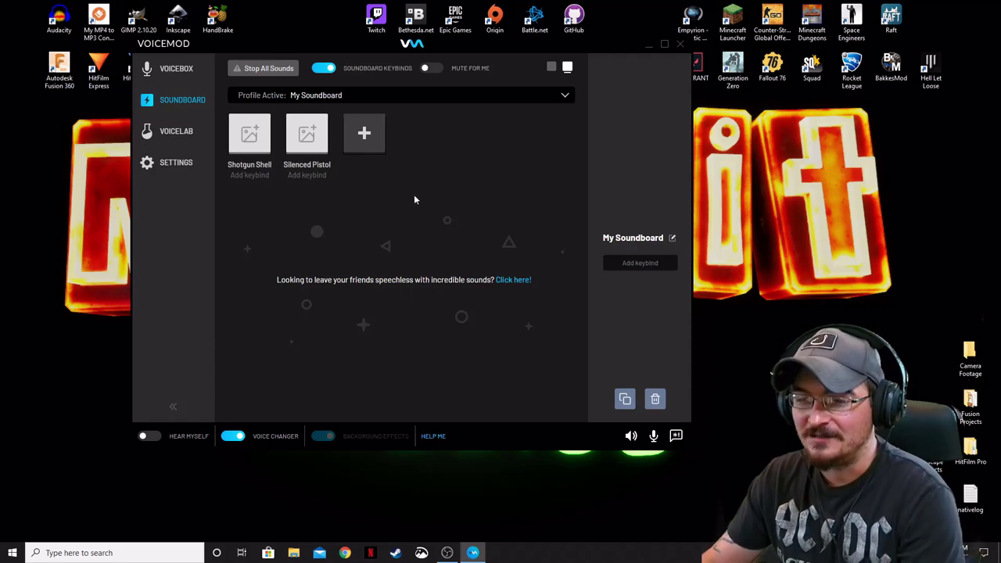
# Review the voice creation area, the audio input and output settings and the system keybinds, and return to the voice list.
pyautogui.click(185, 136)
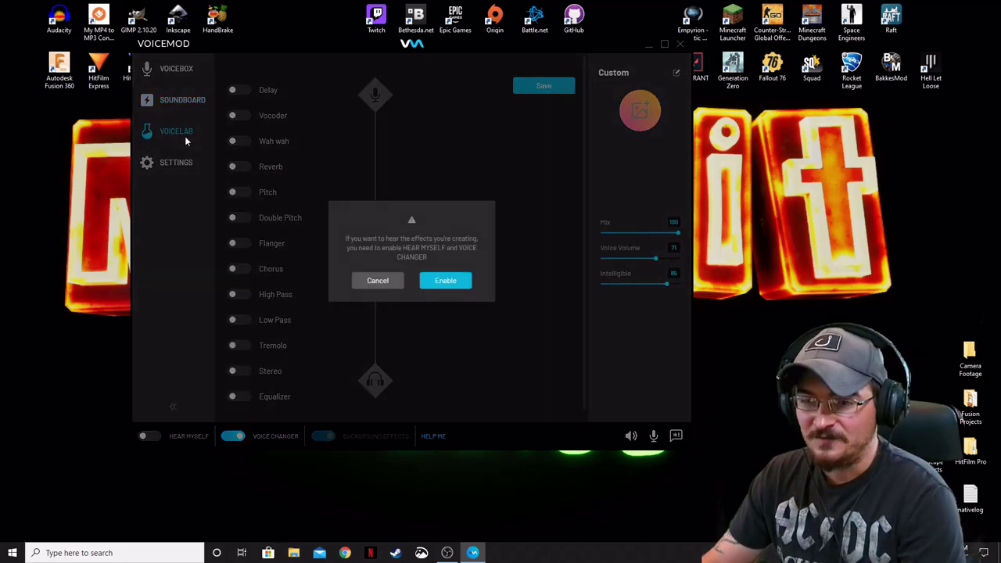
pyautogui.click(393, 281)
pyautogui.click(164, 163)
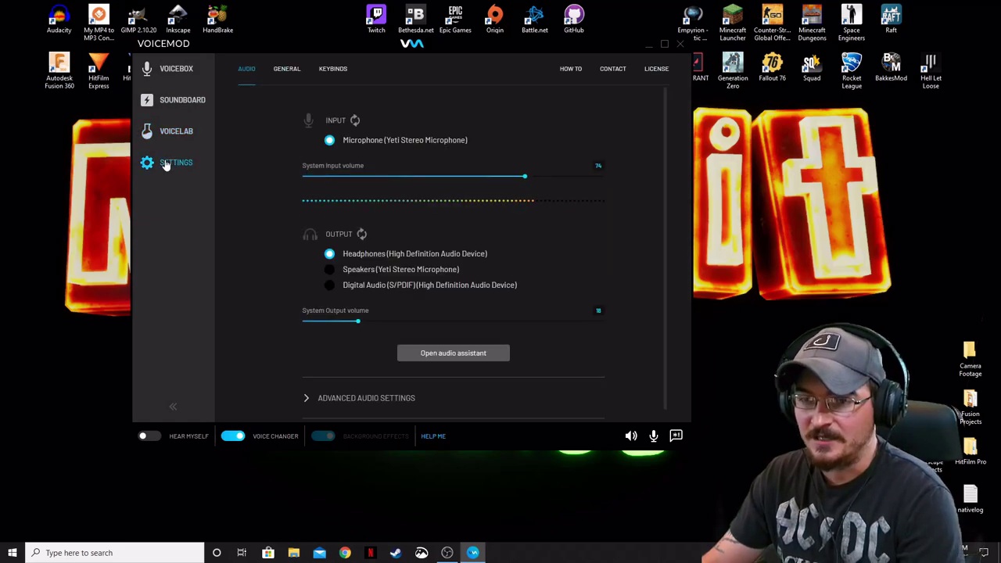
pyautogui.click(334, 69)
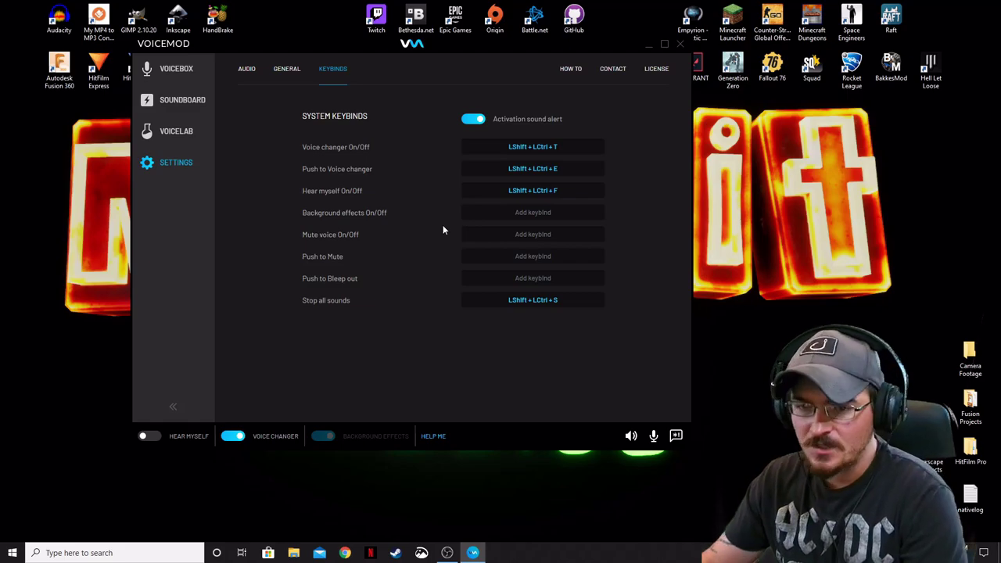
pyautogui.click(176, 68)
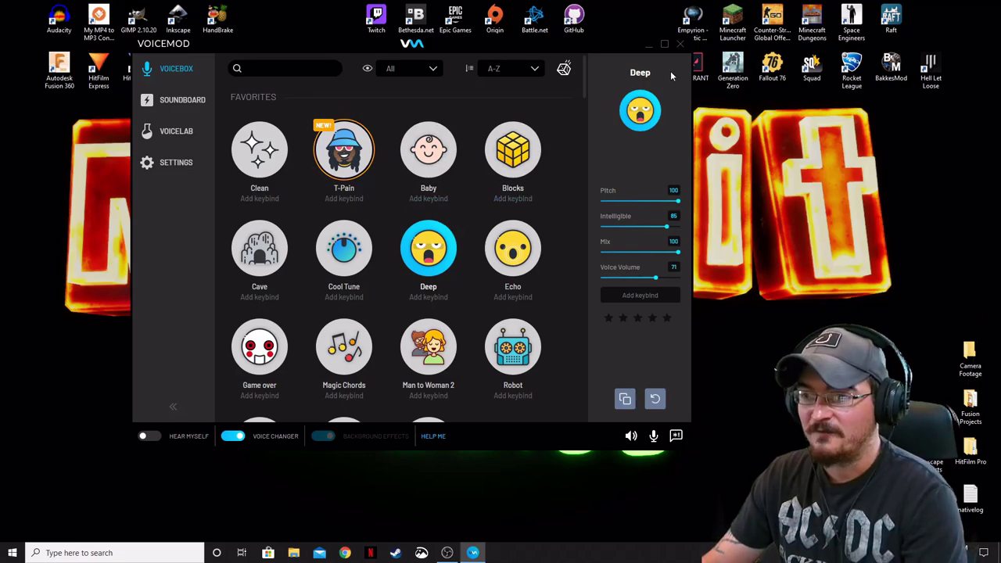
# Close the voice changer window, launch VALORANT and open its voice chat audio settings.
pyautogui.click(680, 46)
pyautogui.doubleClick(692, 66)
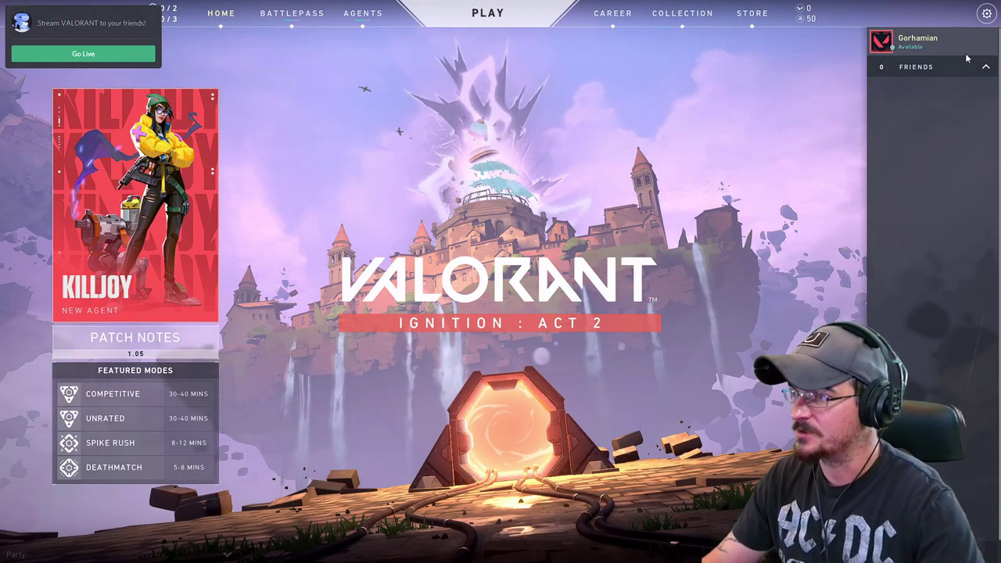
pyautogui.click(986, 14)
pyautogui.click(540, 219)
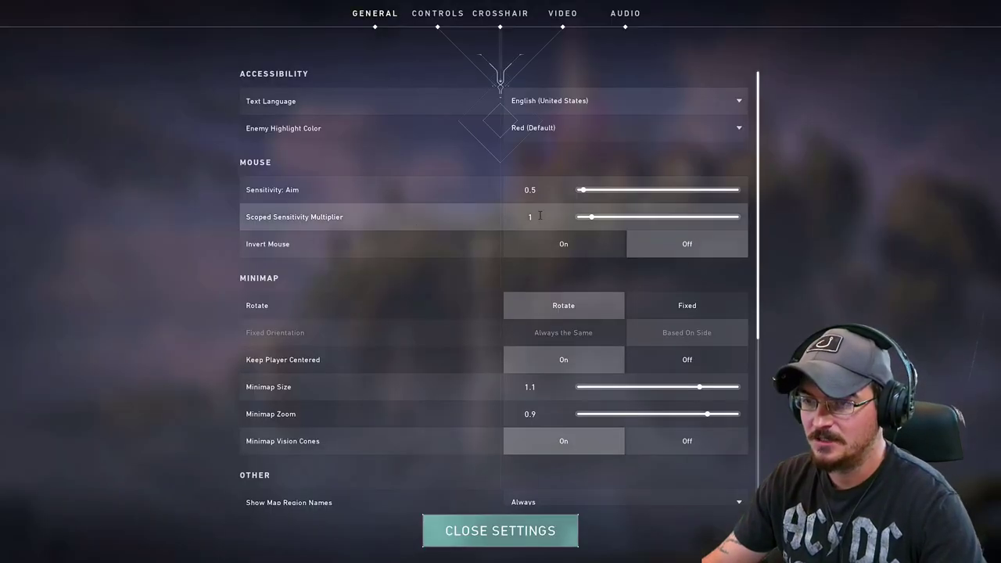
pyautogui.click(625, 15)
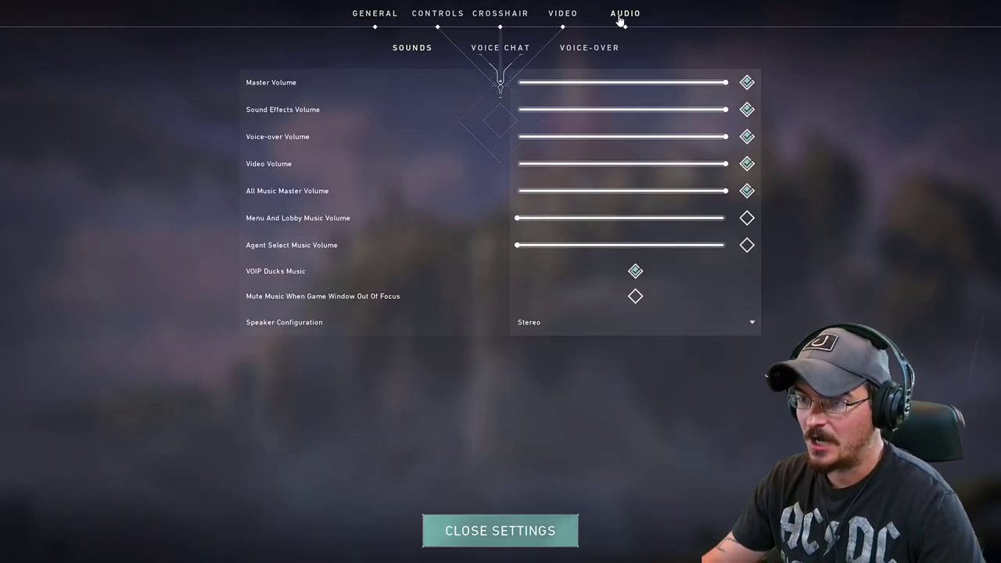
pyautogui.click(521, 51)
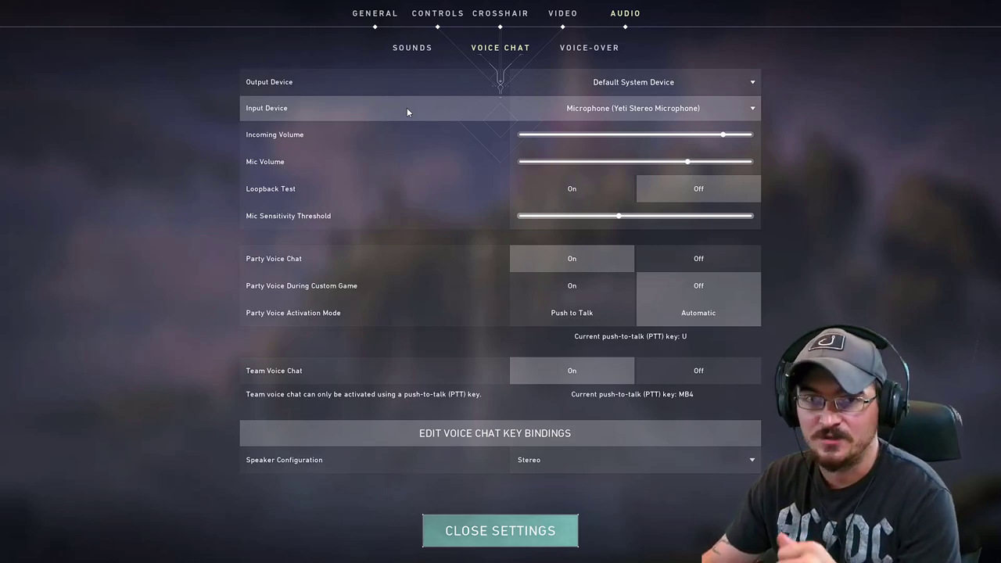
# Set the voice chat input device to Microphone (Voicemod Virtual Audio Device (WDM)) and close the settings.
pyautogui.click(748, 112)
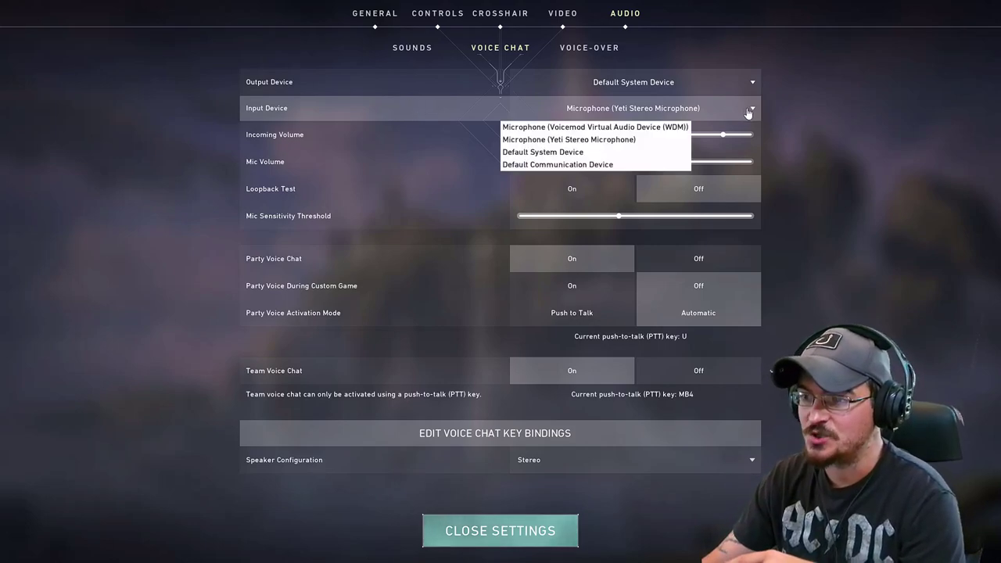
pyautogui.click(570, 128)
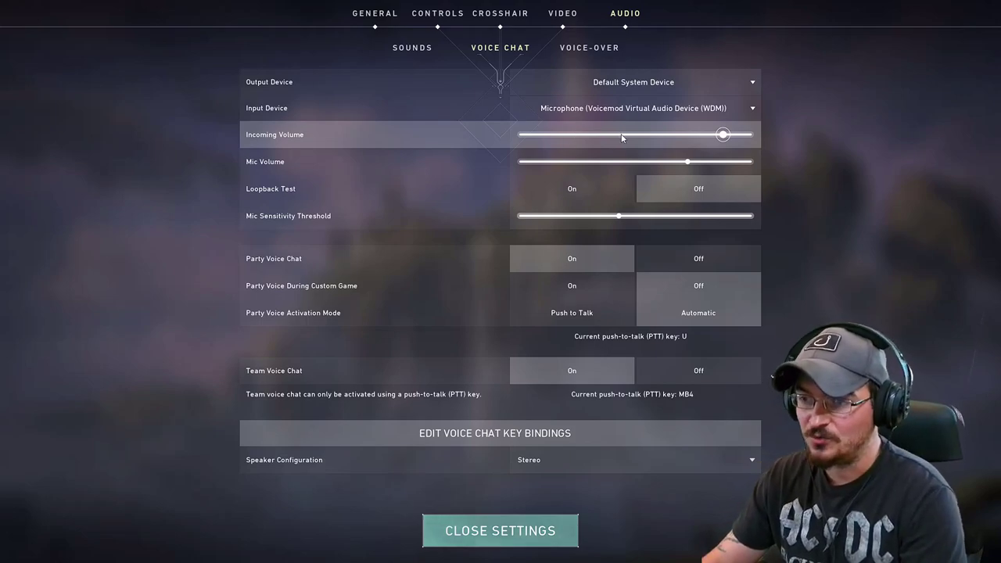
pyautogui.click(700, 108)
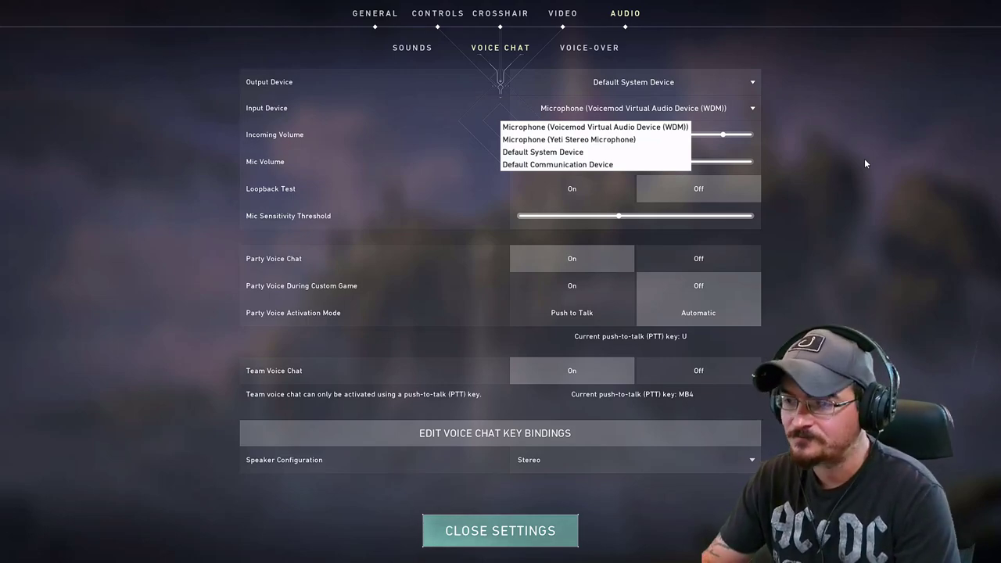
pyautogui.click(501, 530)
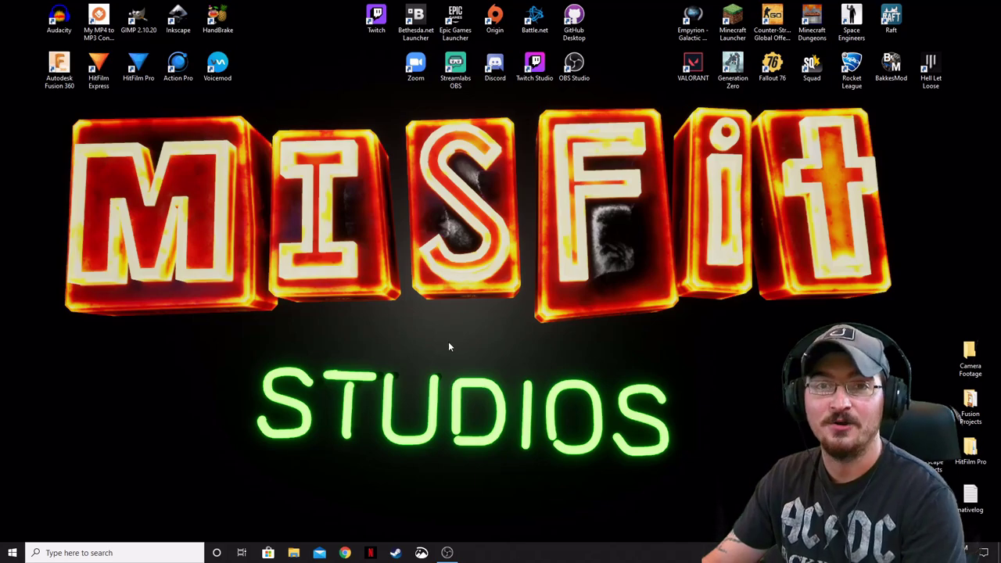
# Open the Sound settings from the Windows Control Panel and examine the recording devices.
pyautogui.click(90, 553)
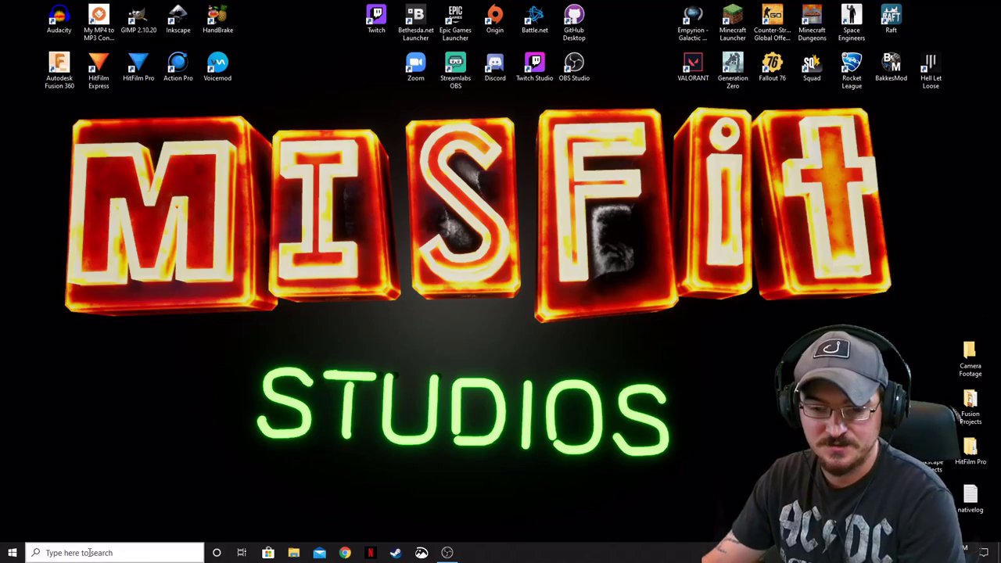
pyautogui.write('control')
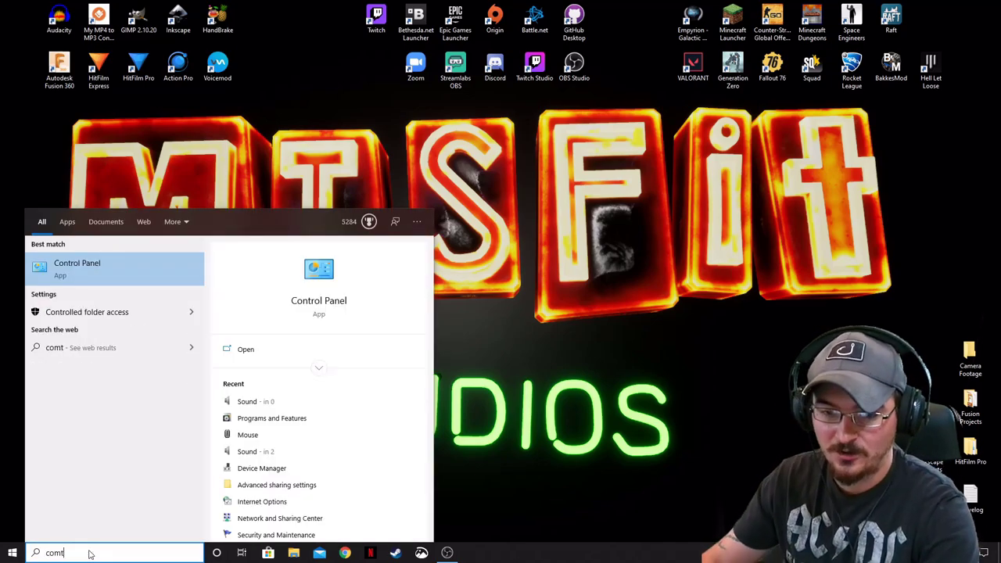
pyautogui.click(79, 267)
pyautogui.moveTo(496, 105); pyautogui.dragTo(521, 122)
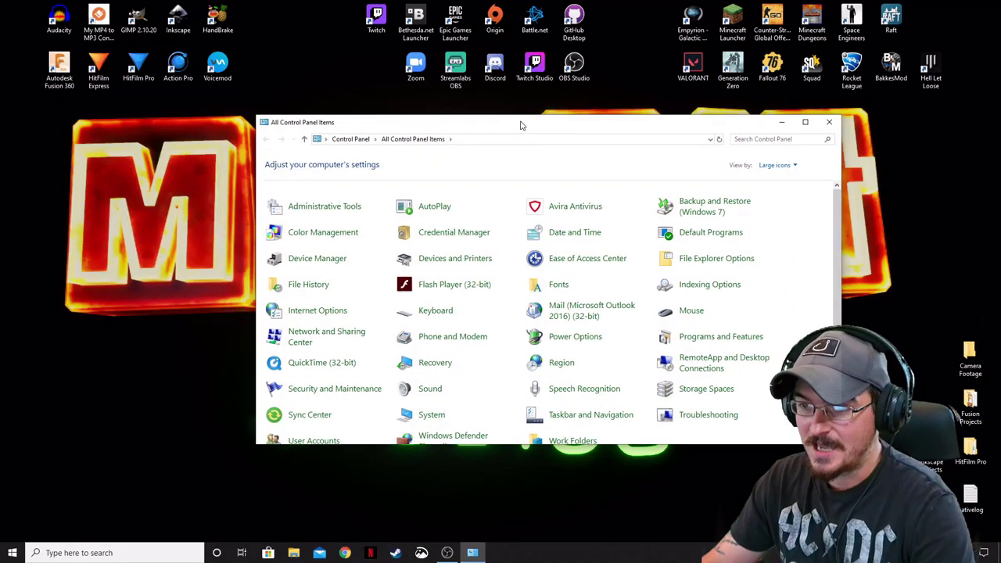
pyautogui.click(430, 390)
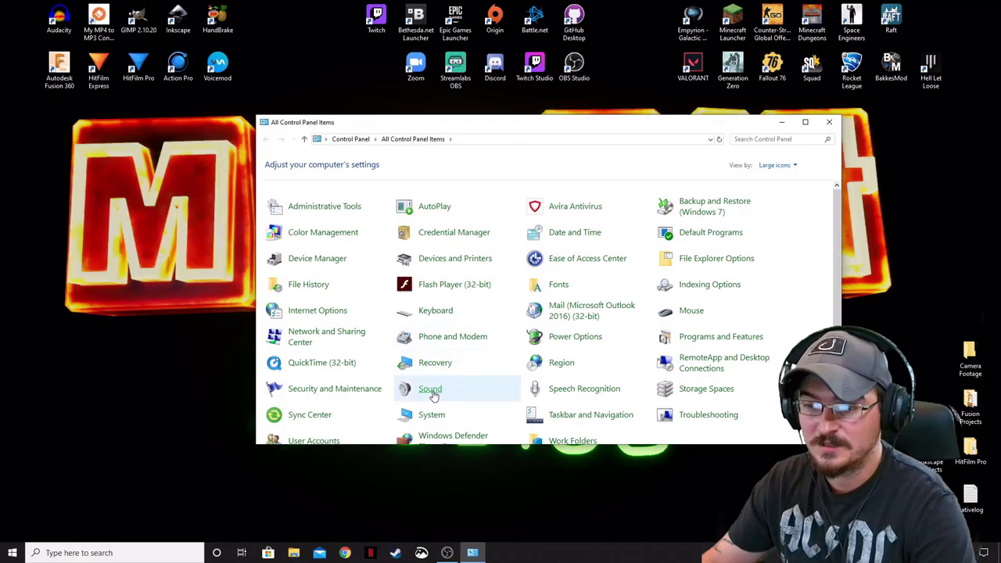
pyautogui.moveTo(99, 21); pyautogui.dragTo(491, 148)
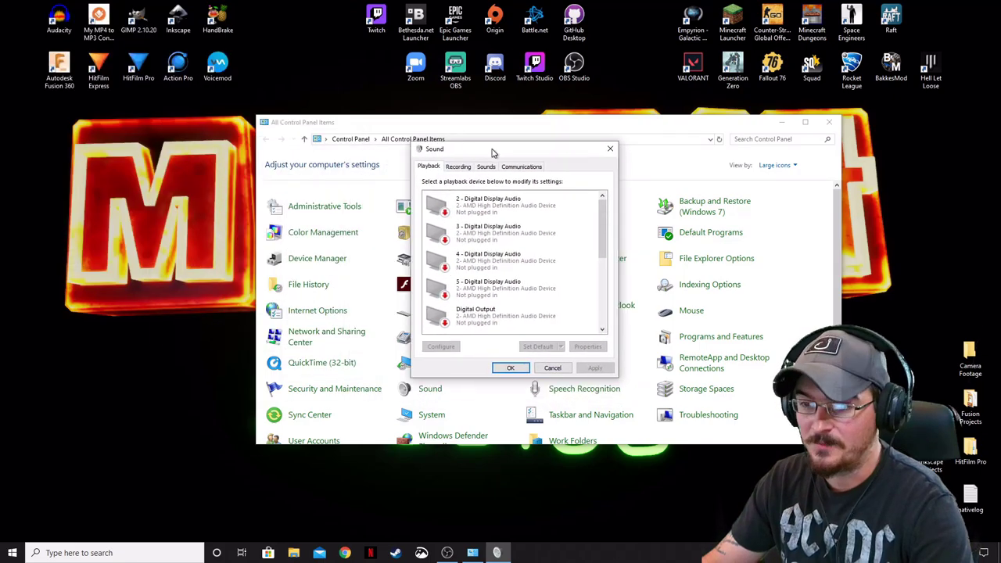
pyautogui.click(463, 168)
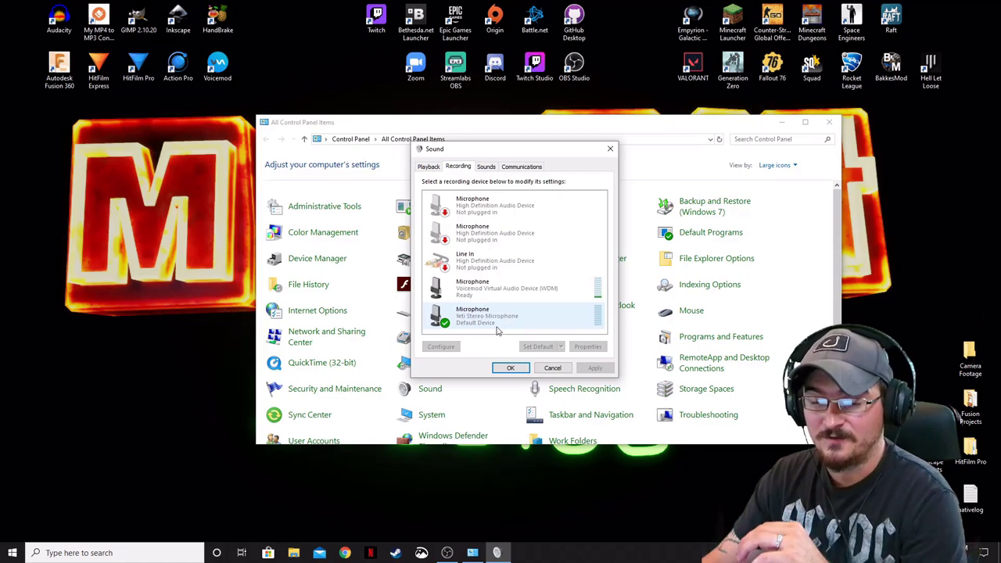
# Set the Voicemod Virtual Audio Device (WDM) microphone as the default recording device, and close the Sound settings and Control Panel.
pyautogui.rightClick(491, 292)
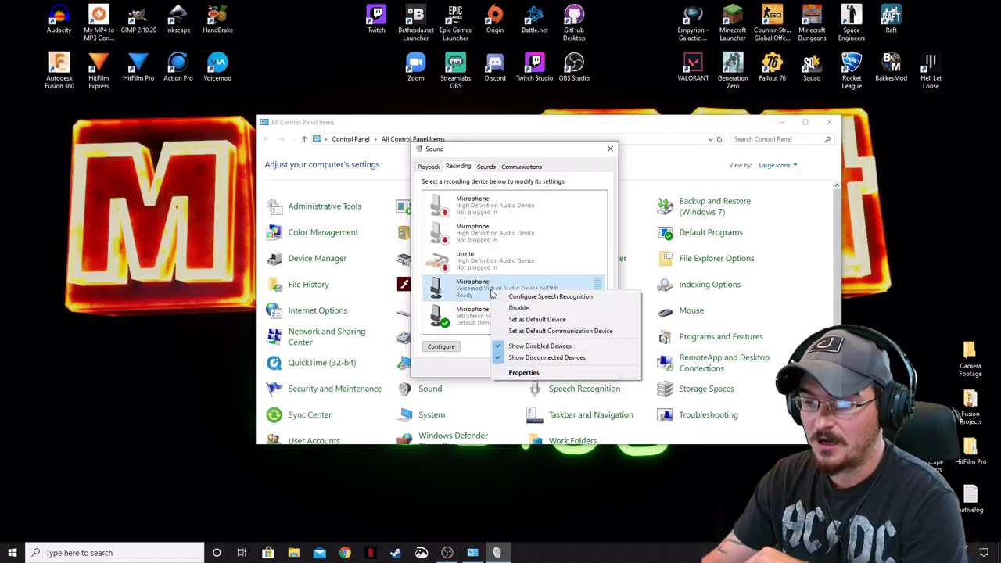
pyautogui.click(531, 321)
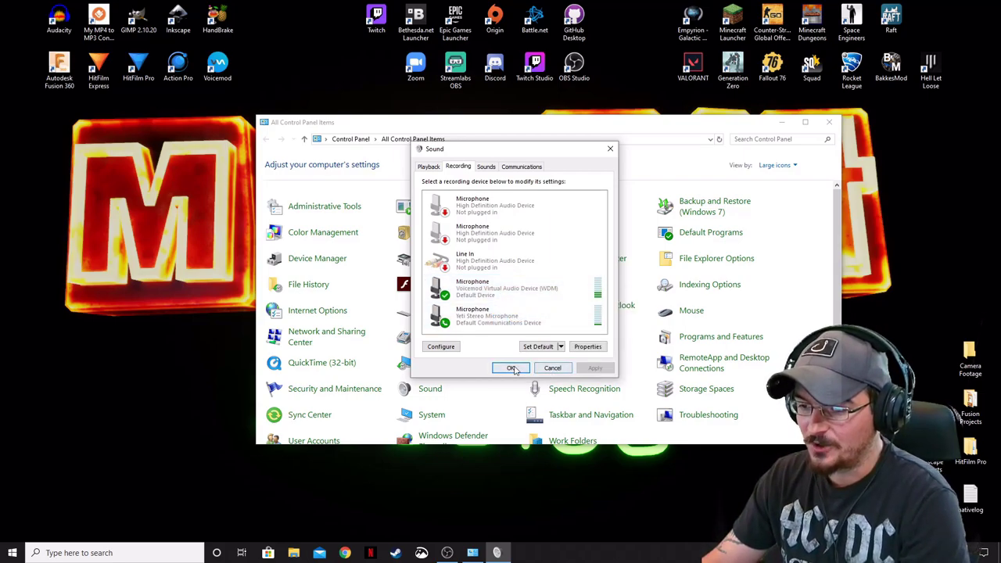
pyautogui.click(522, 369)
pyautogui.click(831, 125)
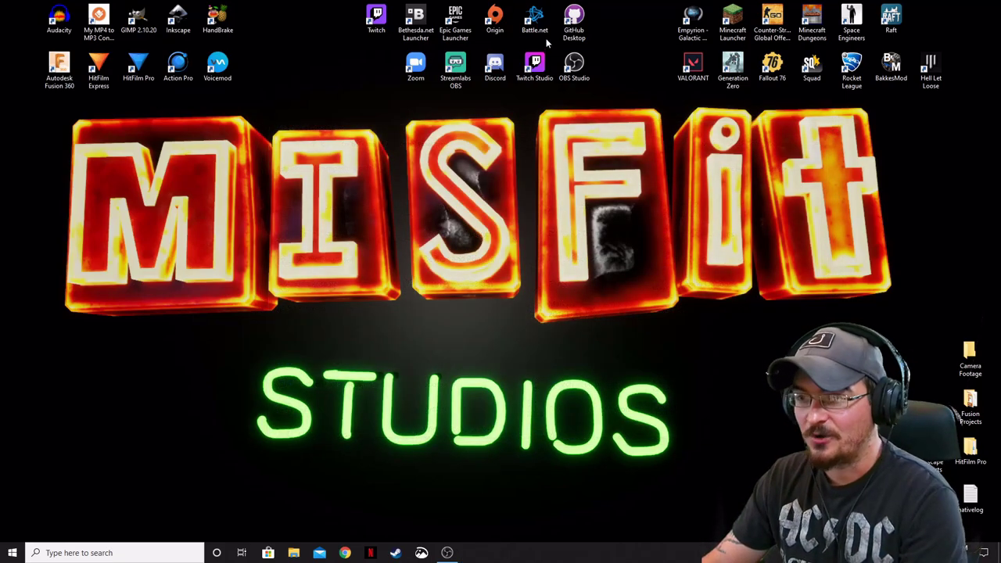
# Launch Call of Duty: Modern Warfare through Battle.net and open the voice chat settings in its audio options.
pyautogui.doubleClick(535, 19)
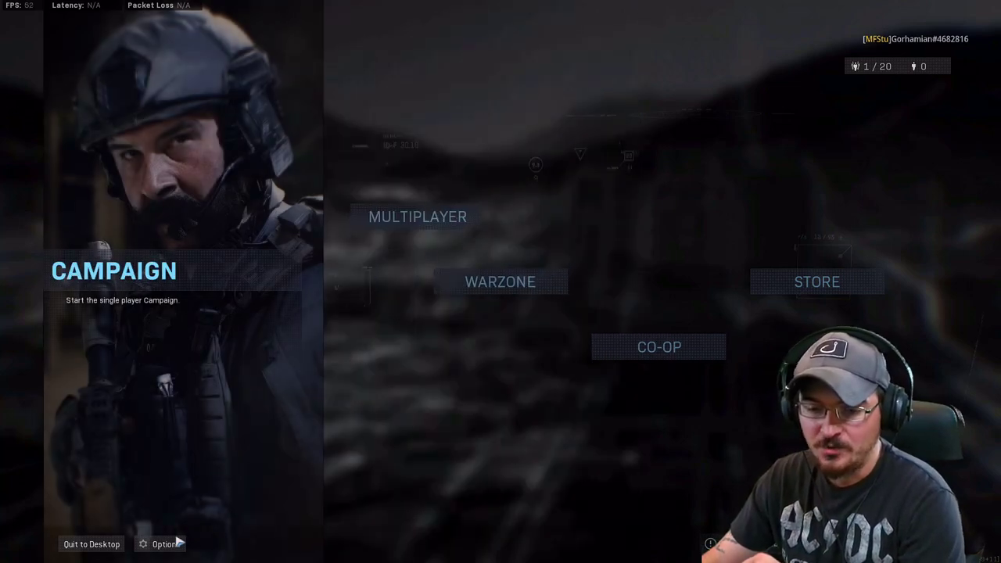
pyautogui.click(164, 544)
pyautogui.click(403, 71)
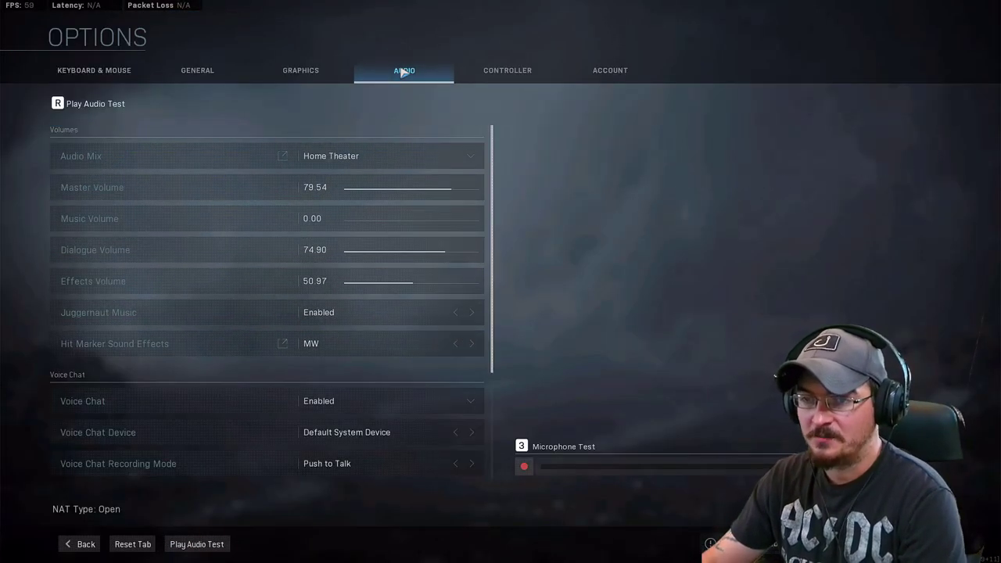
pyautogui.scroll(-3, 258, 293)
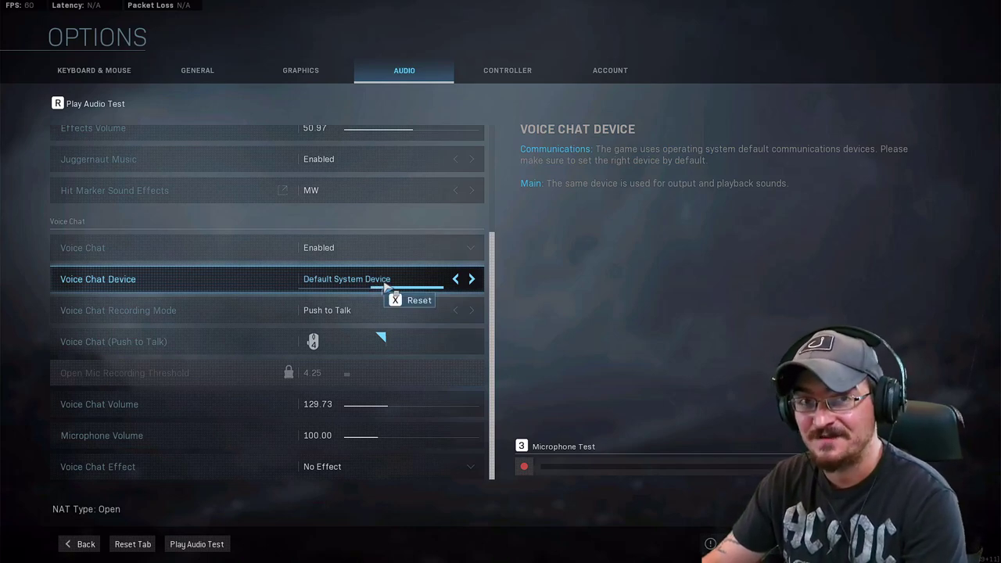
# Try Default Communication Device and Open Mic for voice chat, and restore the Default System Device and Push to Talk settings.
pyautogui.click(467, 277)
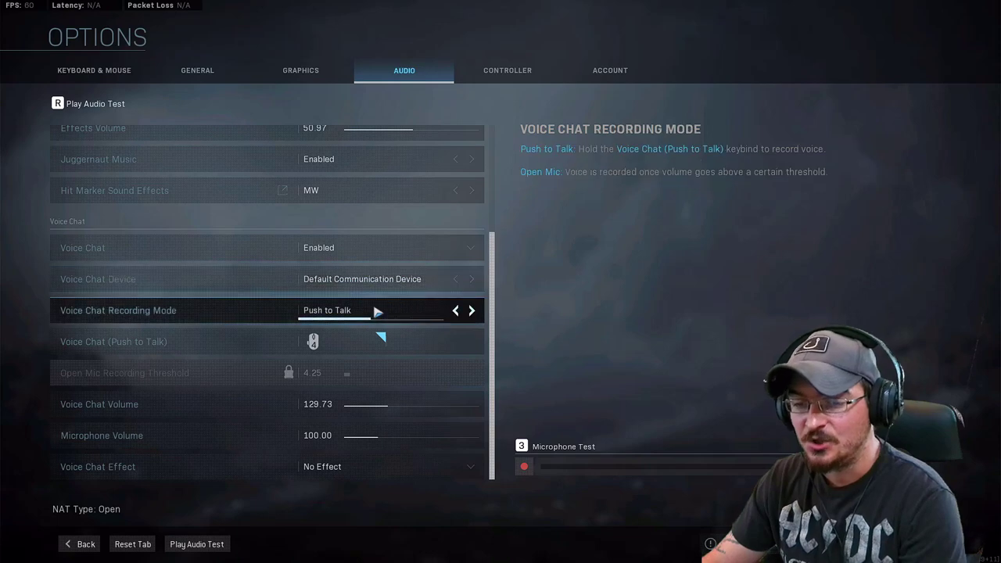
pyautogui.click(472, 310)
pyautogui.click(472, 279)
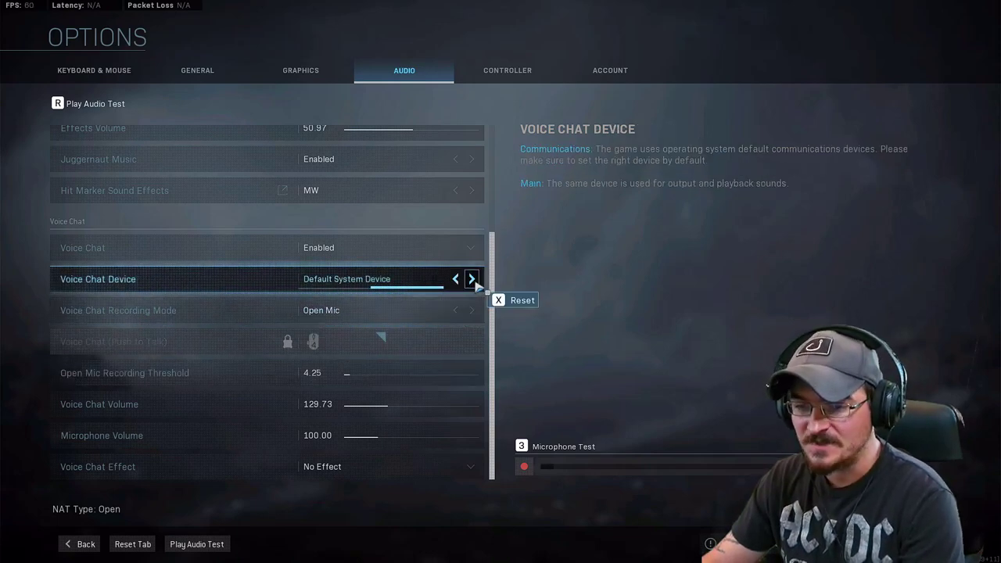
pyautogui.click(472, 309)
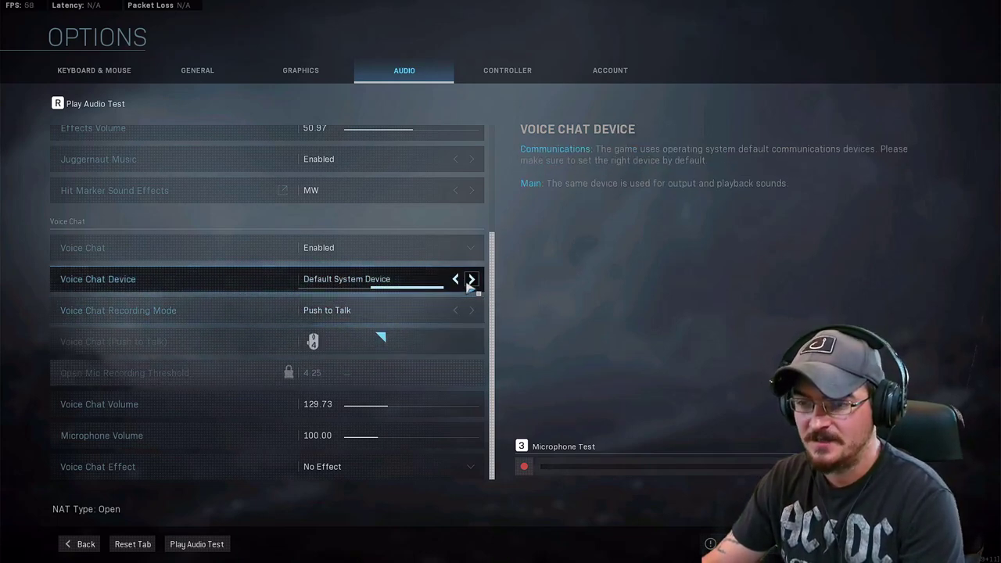